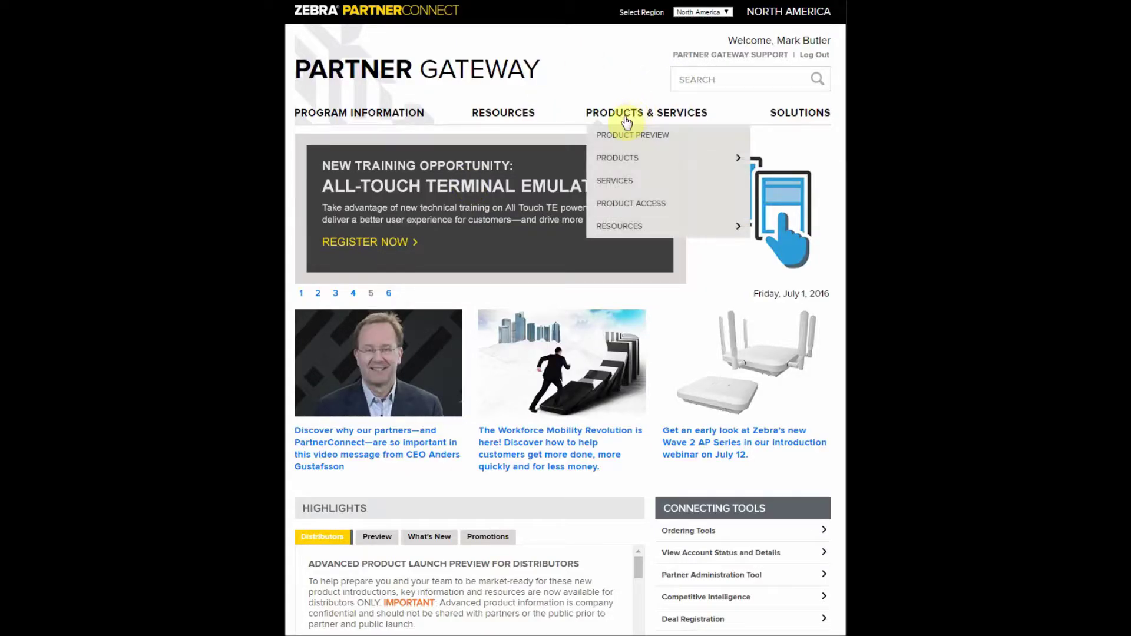
Step: Search the partner site for 'Link-OS' using the suggested term, showing 51 results
left_click(678, 80)
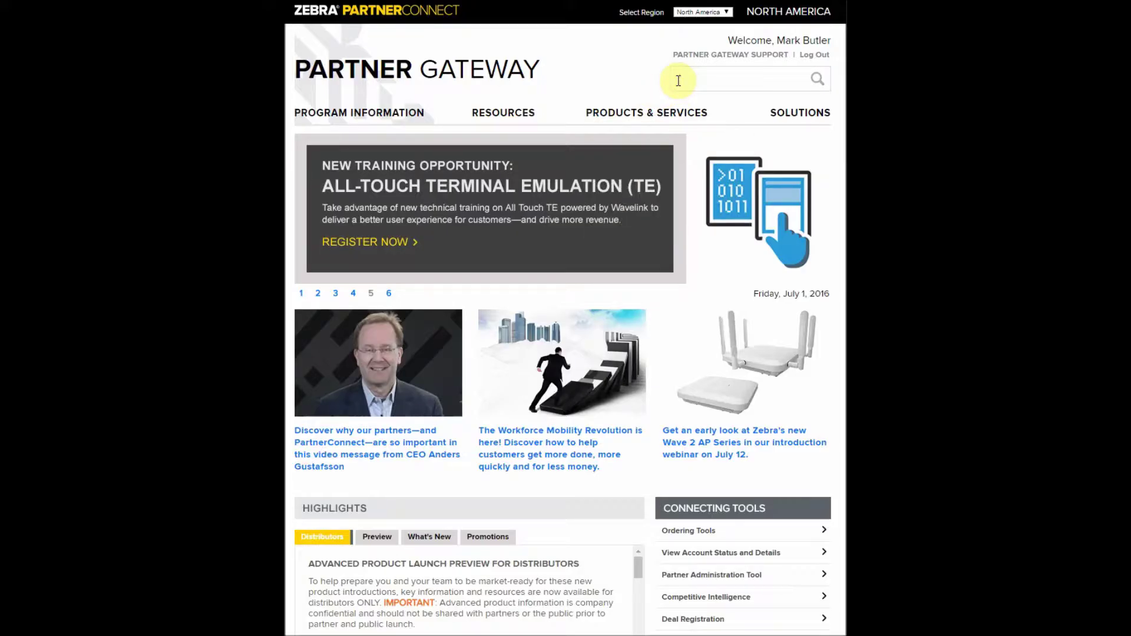
key("Down")
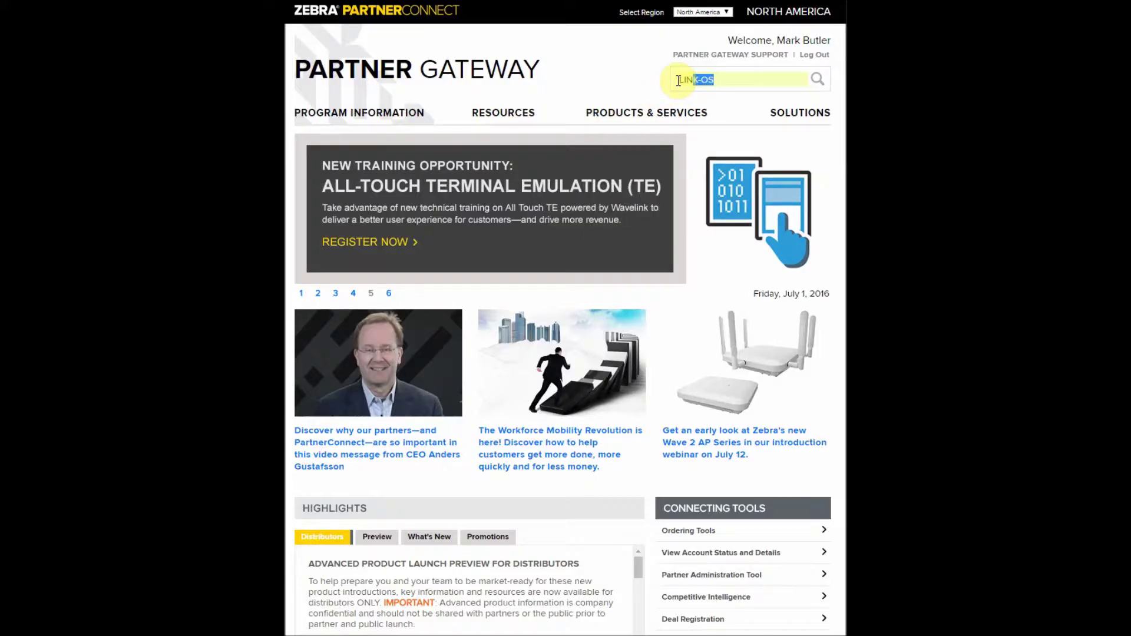
key("Return")
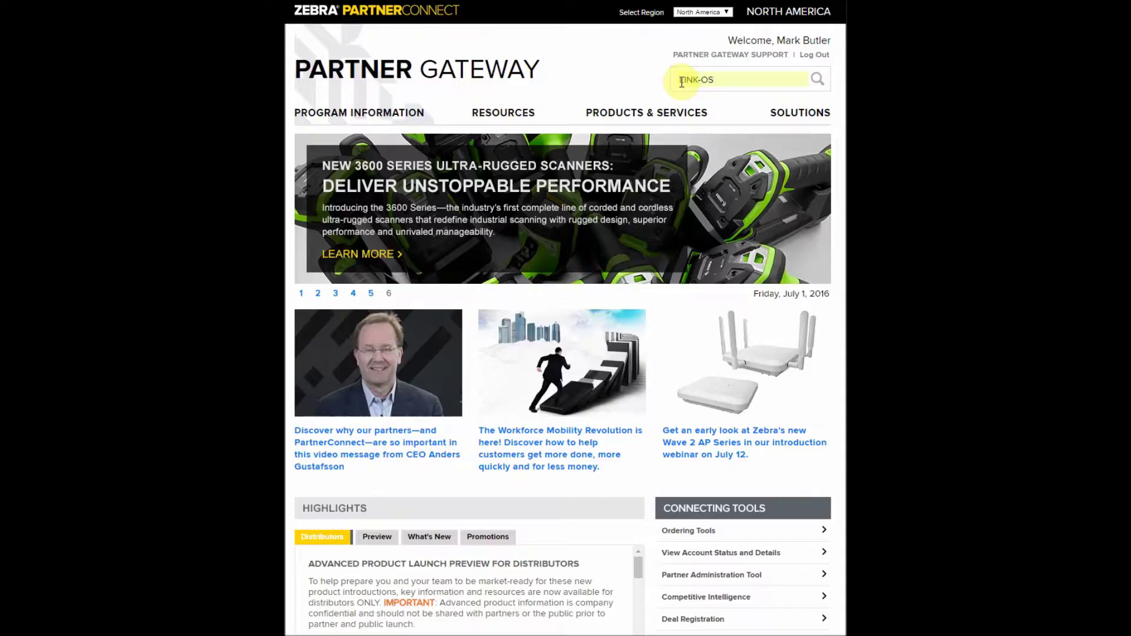
key("Return")
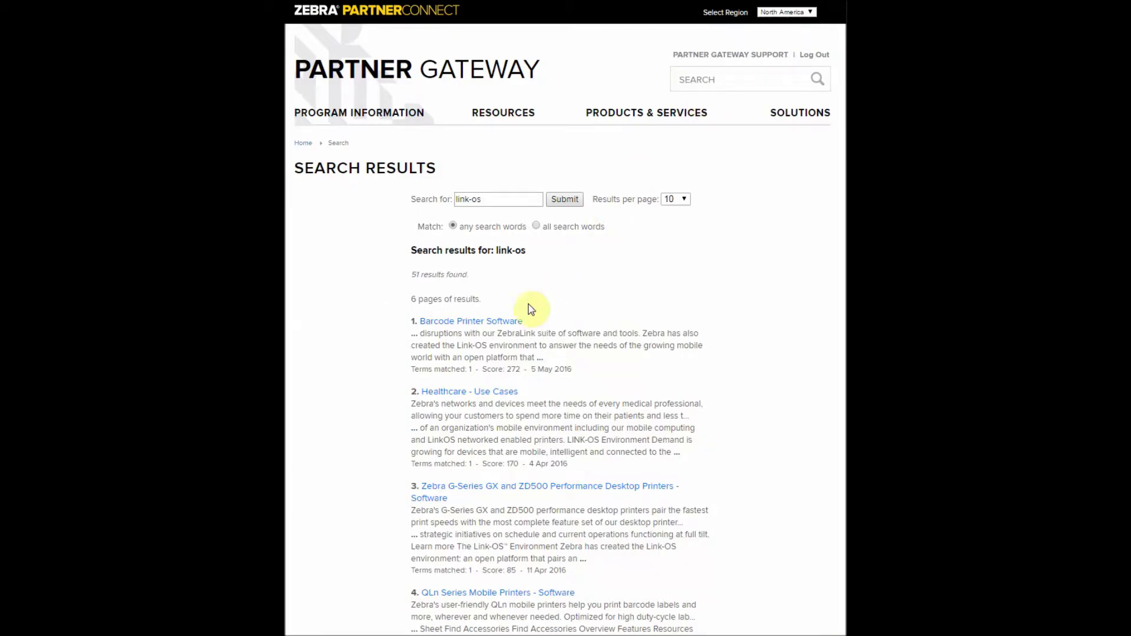
Step: Open the 'Barcode Printer Software' search result listing Link-OS documents and apps
left_click(452, 325)
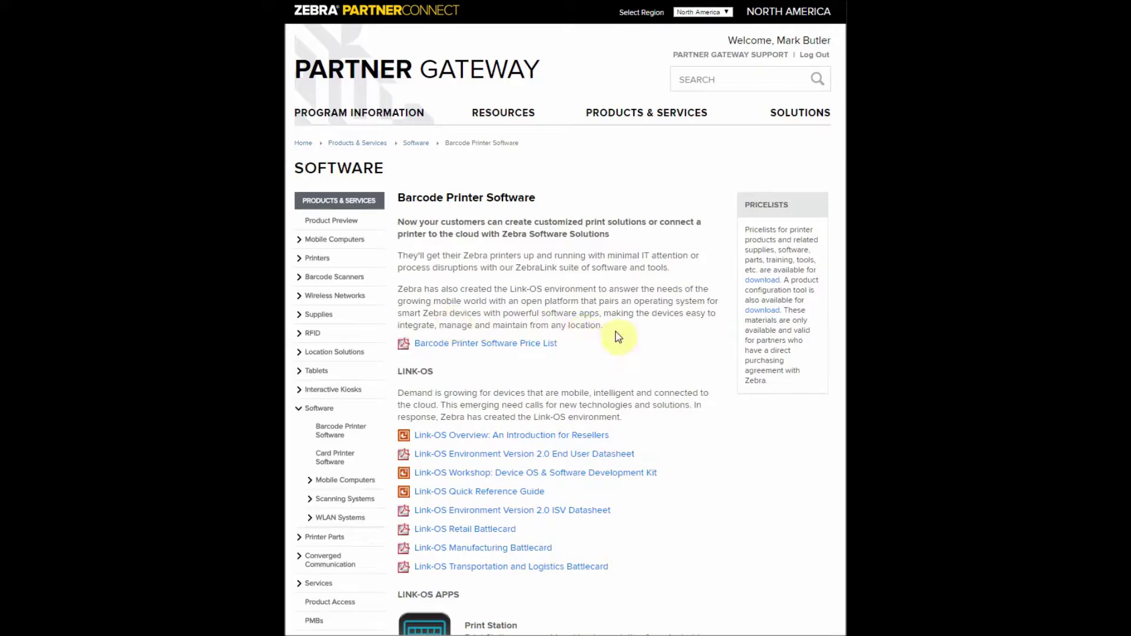
scroll(621, 334, "down", 3)
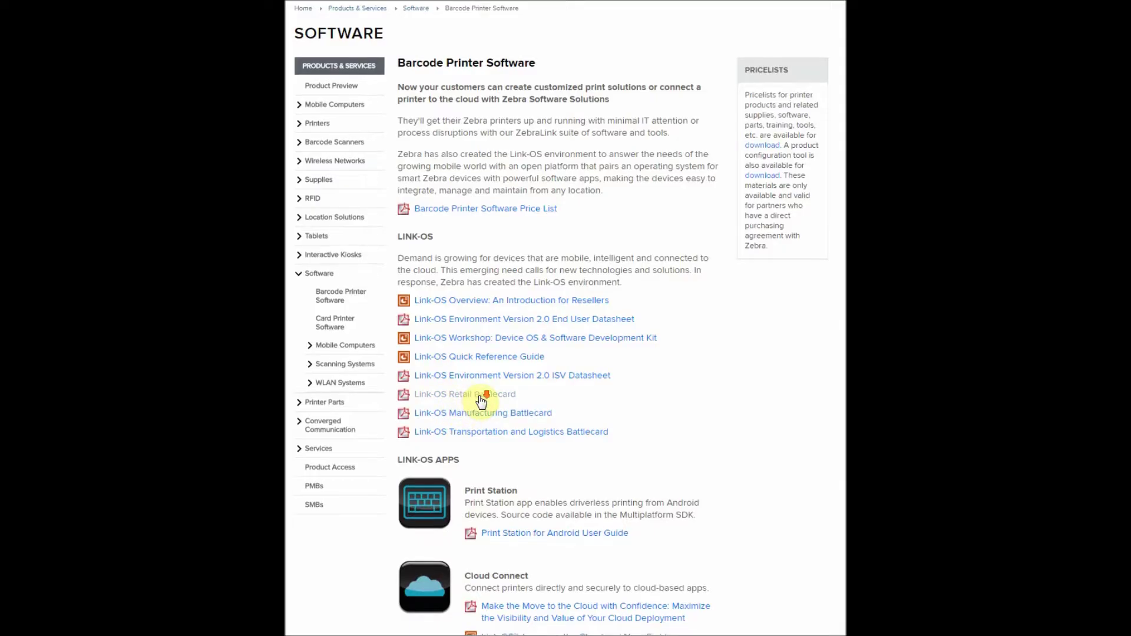
scroll(477, 404, "down", 3)
scroll(482, 390, "down", 2)
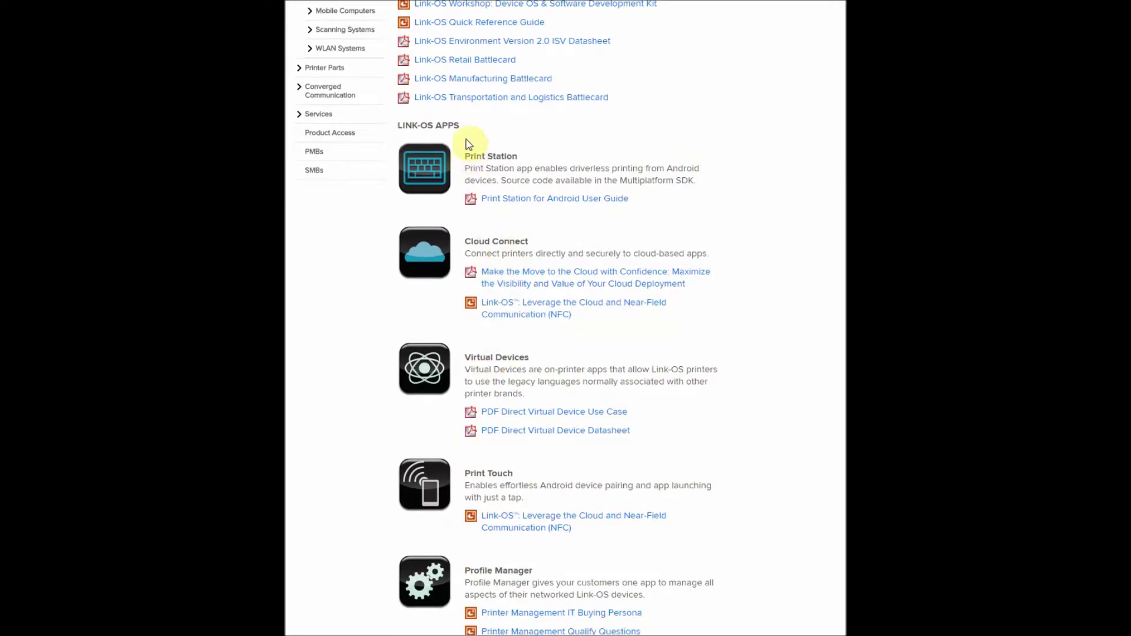